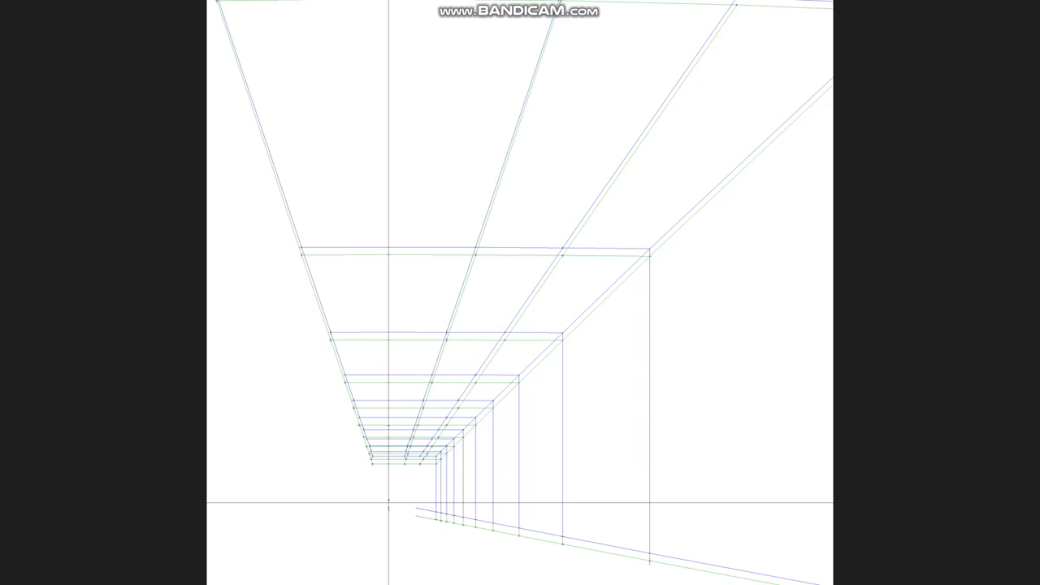
- Examine the blue and green perspective grids from the small far rows up to the large upper row
scroll(520, 313, "up", 2)
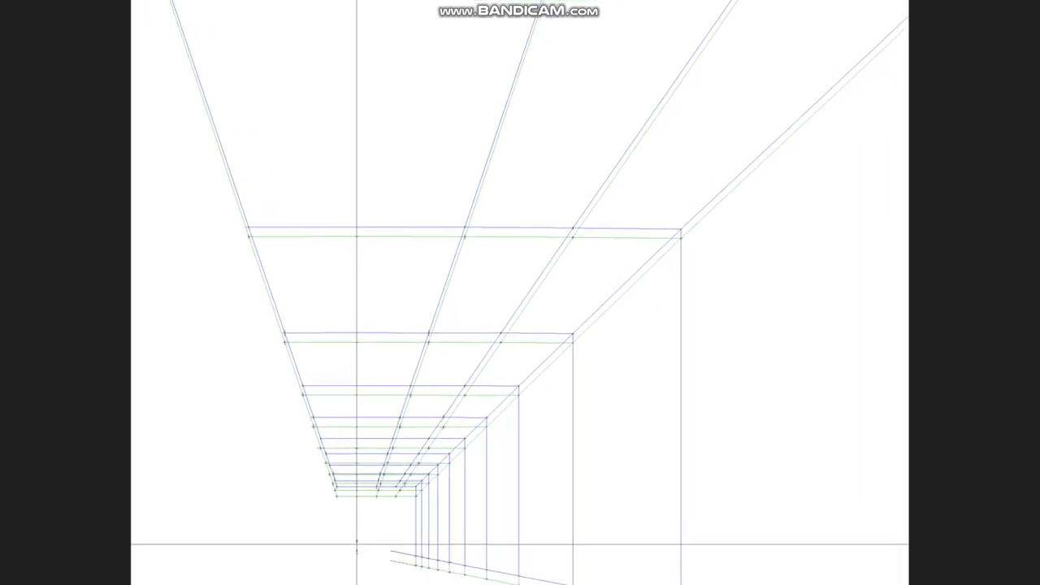
scroll(519, 292, "up", 2)
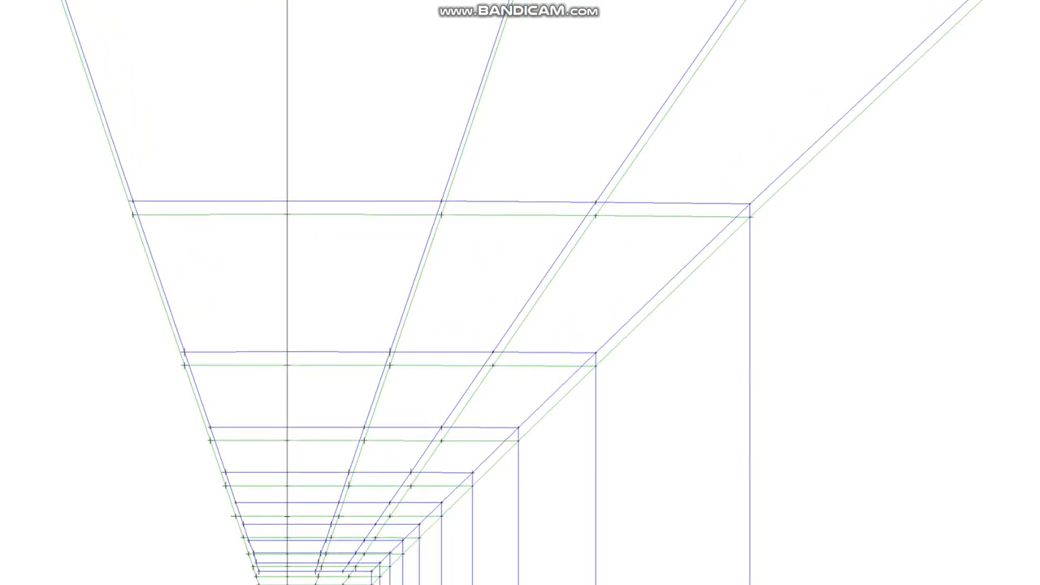
scroll(520, 292, "up", 3)
scroll(519, 293, "down", 4)
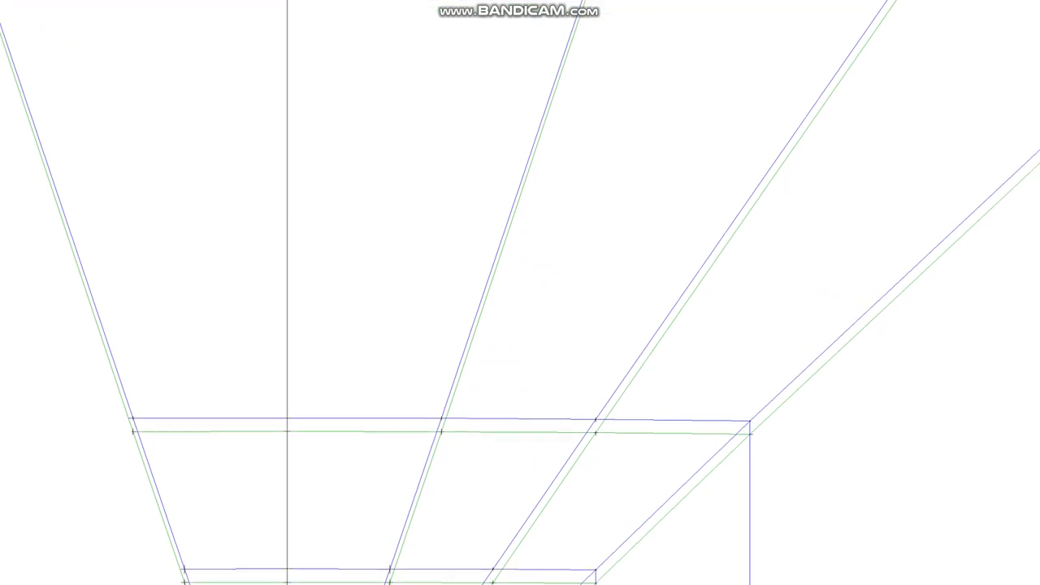
scroll(519, 292, "up", 3)
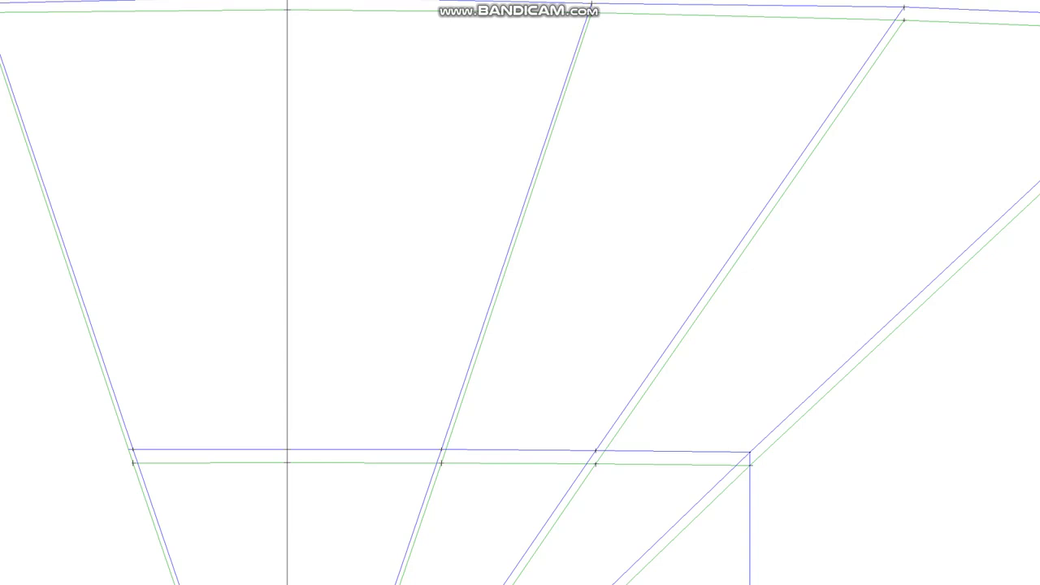
scroll(520, 293, "down", 5)
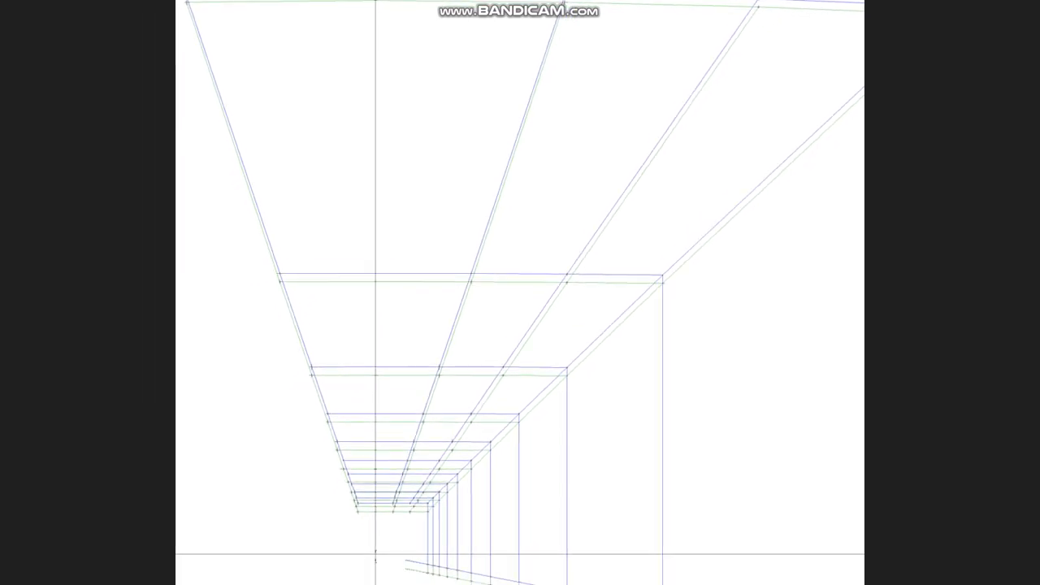
scroll(520, 292, "down", 1)
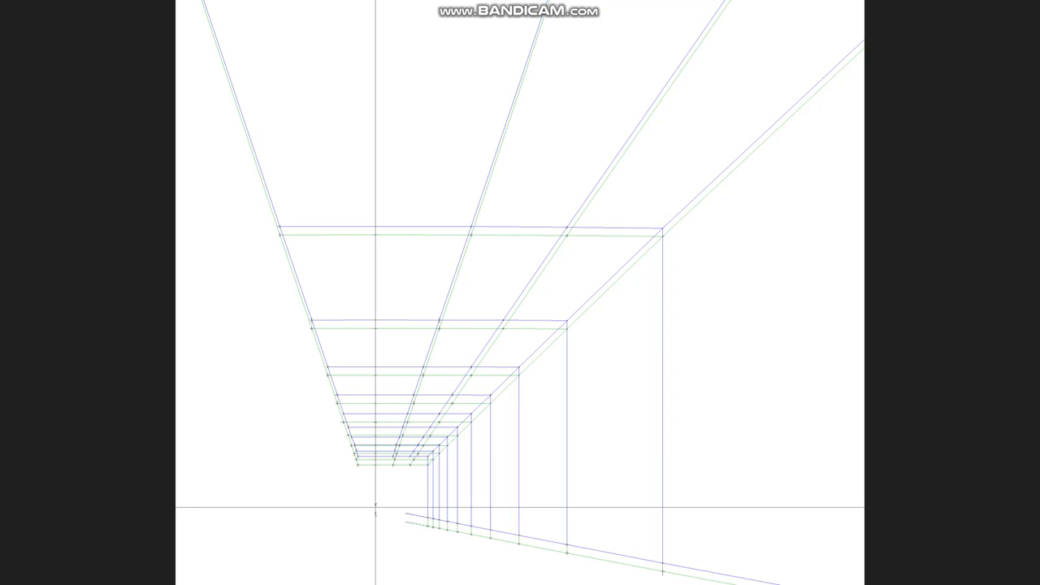
- Compare the spacing between the blue and green grid lines across the upper rows, vertical posts and sloping baseline
scroll(520, 316, "up", 2)
scroll(520, 316, "down", 1)
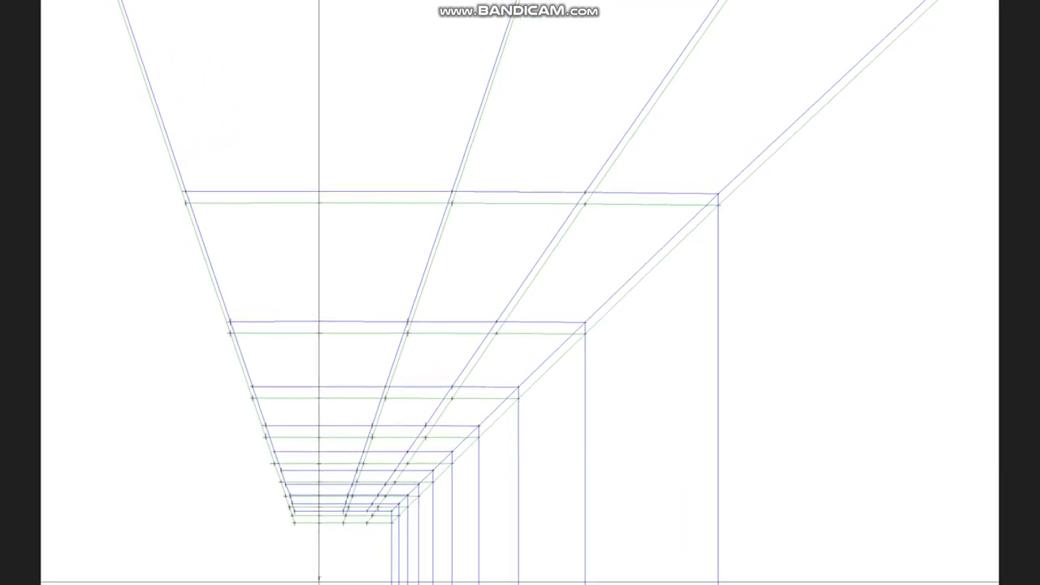
left_click_drag(520, 316, 520, 442)
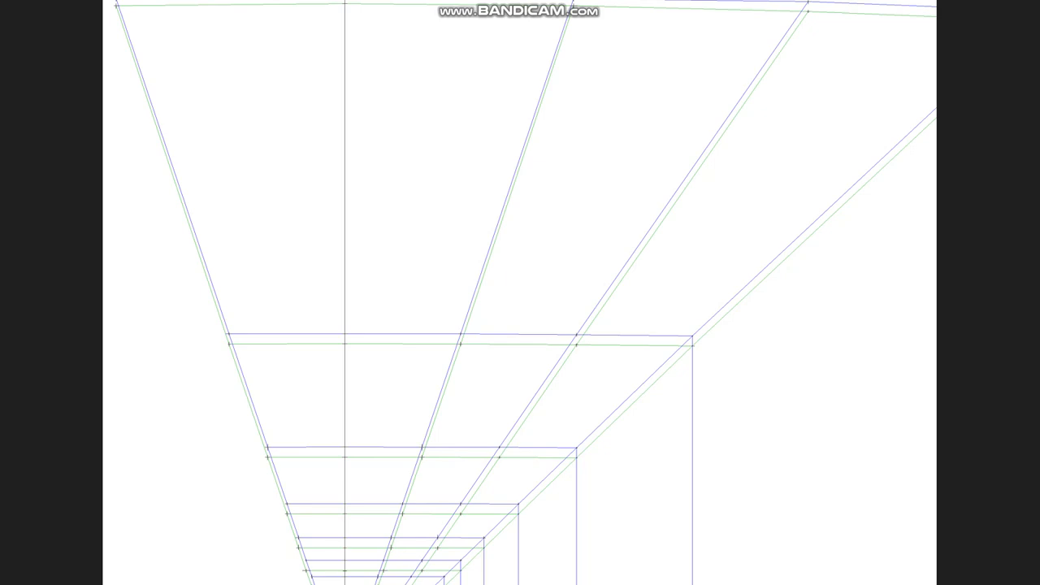
key("Down")
key("Down")
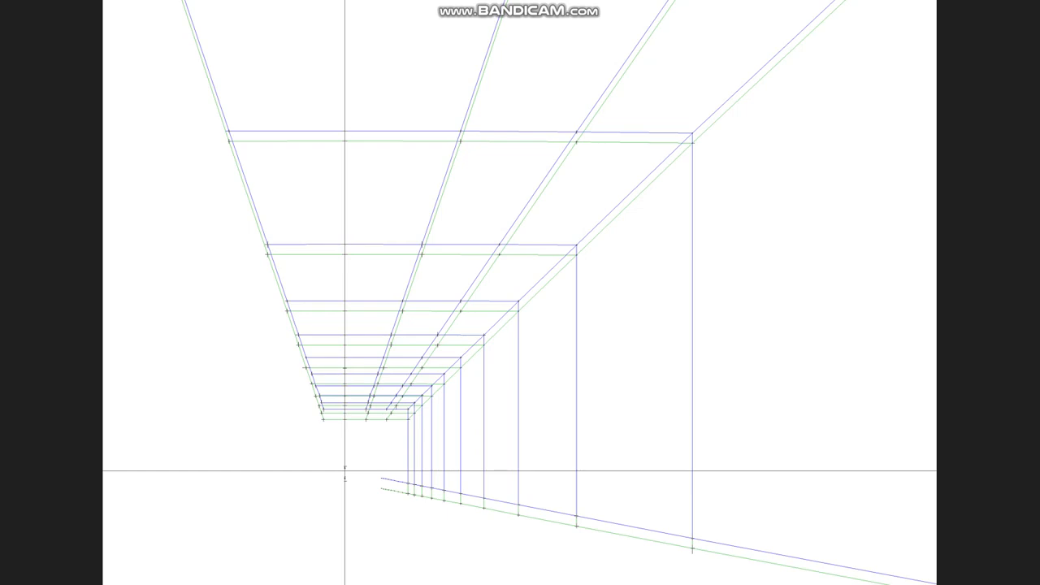
scroll(520, 293, "up", 3)
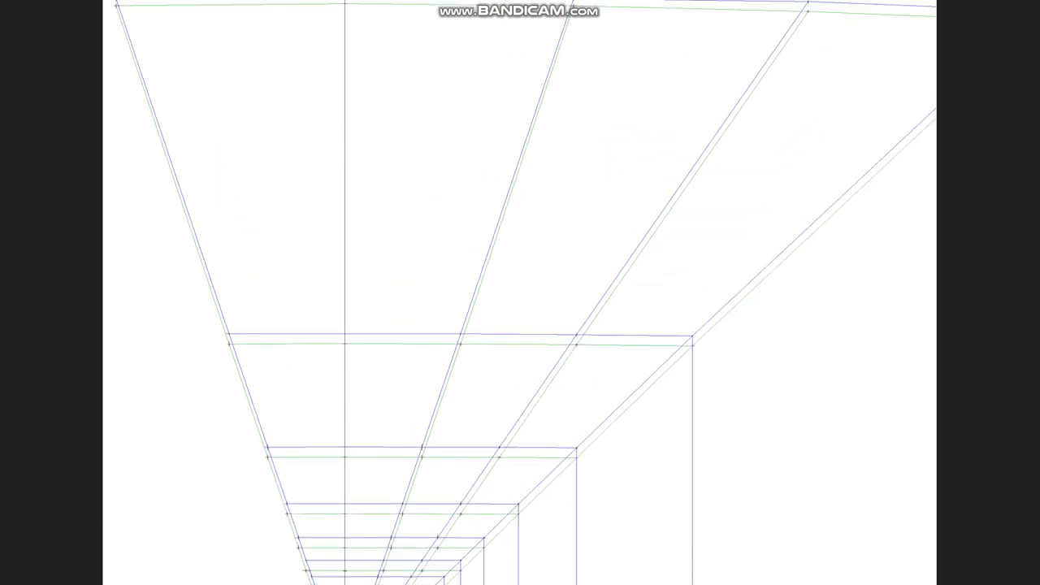
scroll(519, 292, "up", 4)
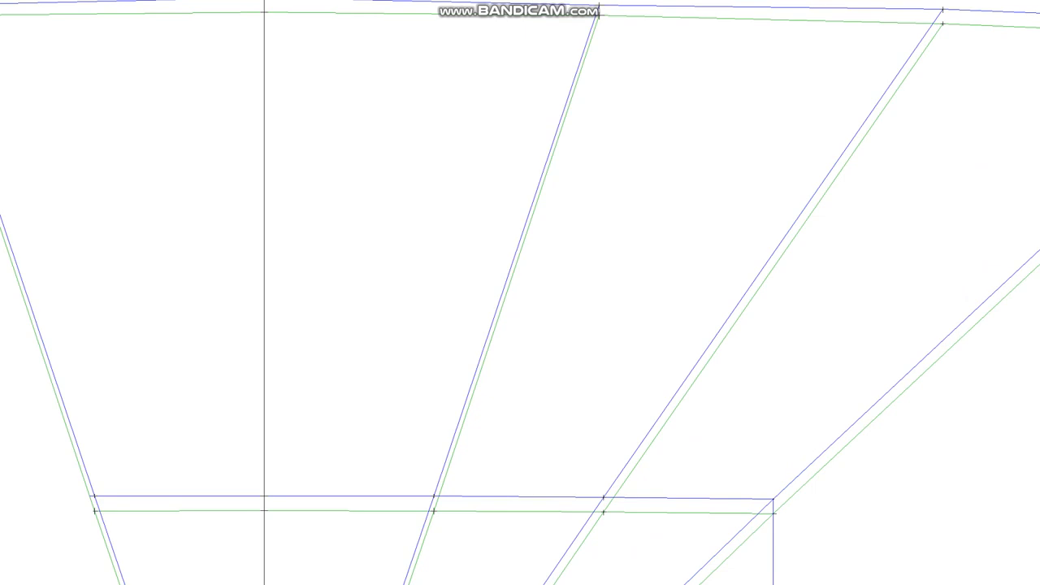
scroll(520, 292, "down", 3)
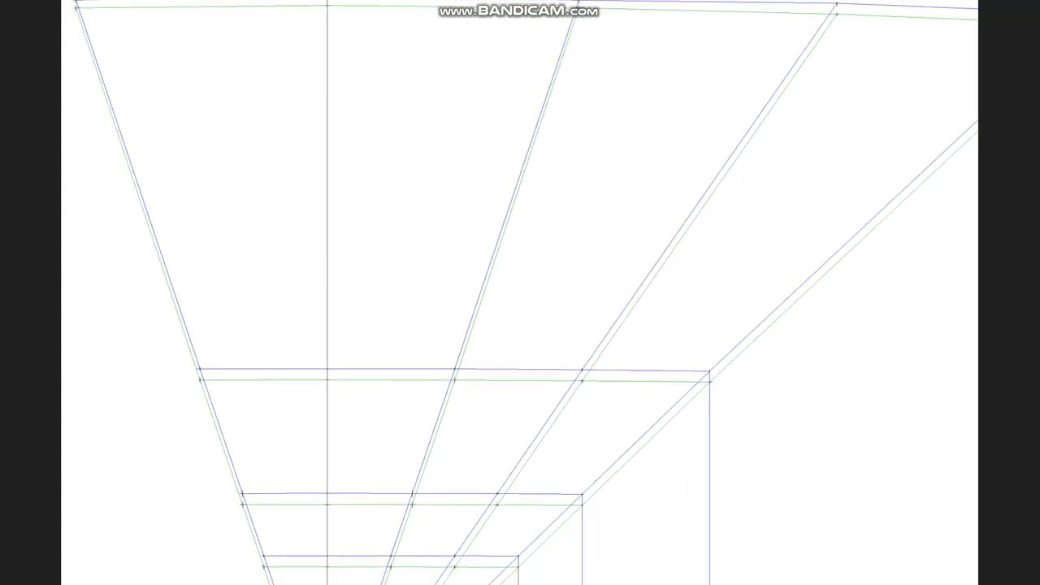
scroll(520, 293, "down", 4)
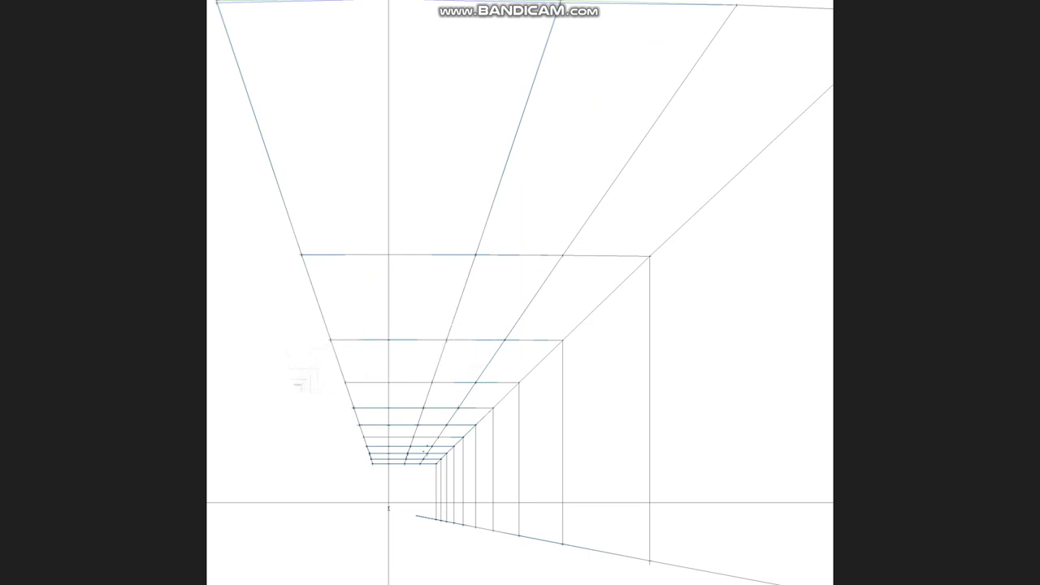
- Inspect how the blue and green lines align in the overlapping grid drawing, up to its uppermost row
scroll(520, 227, "up", 6)
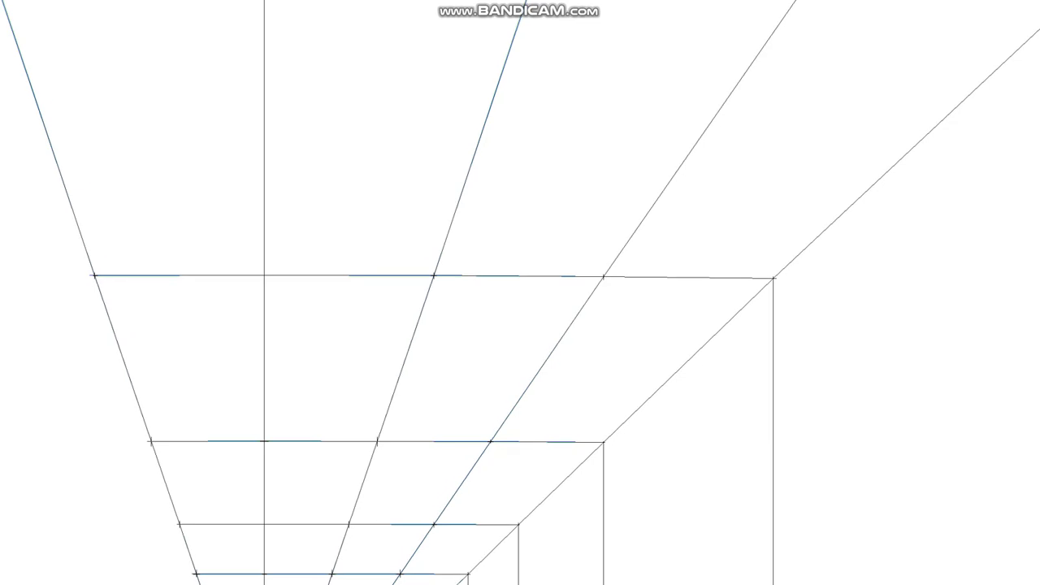
scroll(386, 203, "up", 1)
mouse_move(385, 203)
left_mouse_down()
mouse_move(459, 250)
mouse_move(532, 419)
left_mouse_up()
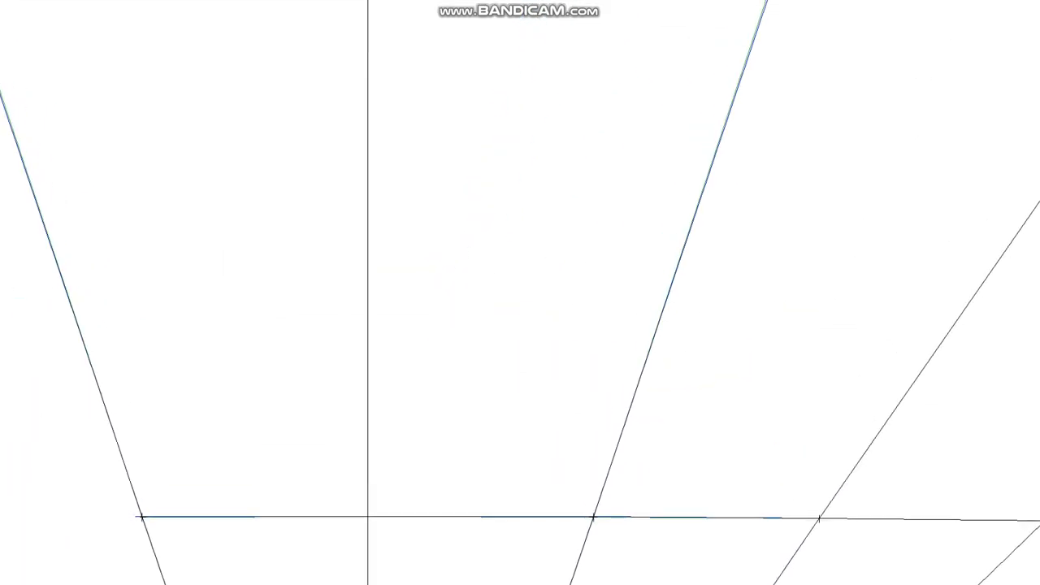
scroll(520, 292, "up", 3)
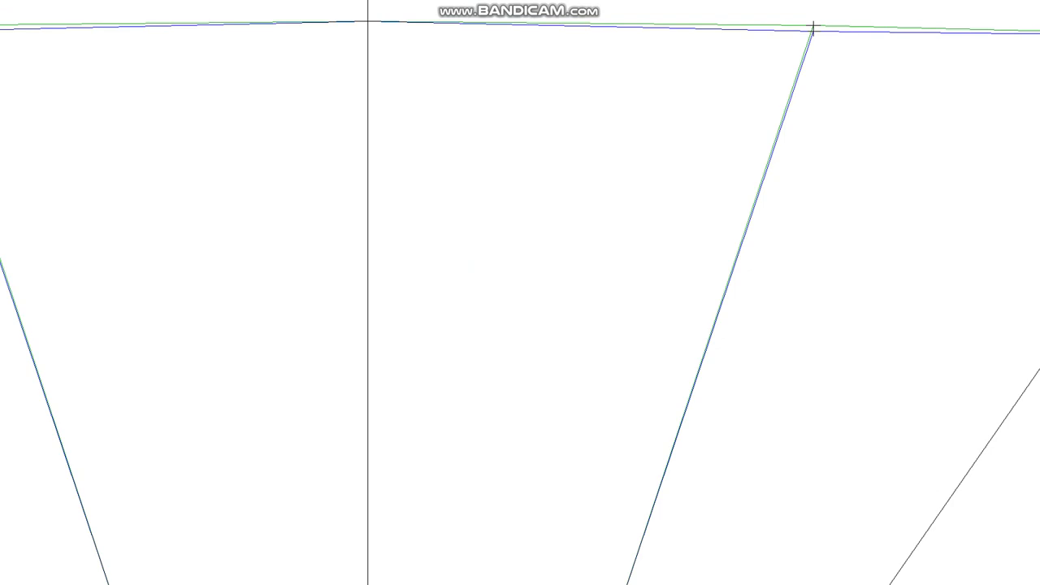
scroll(520, 293, "down", 3)
scroll(520, 292, "down", 2)
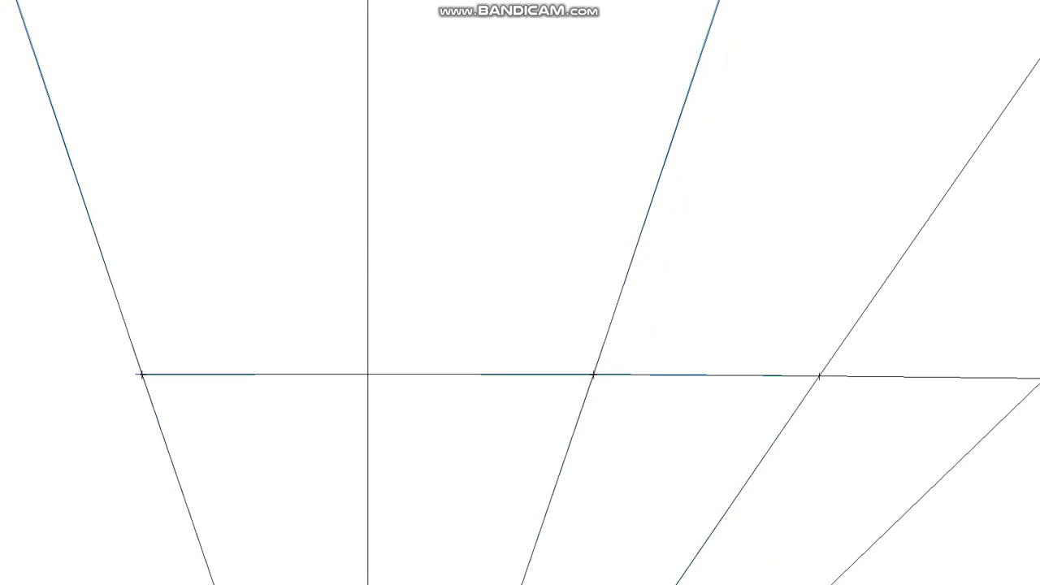
scroll(520, 293, "down", 2)
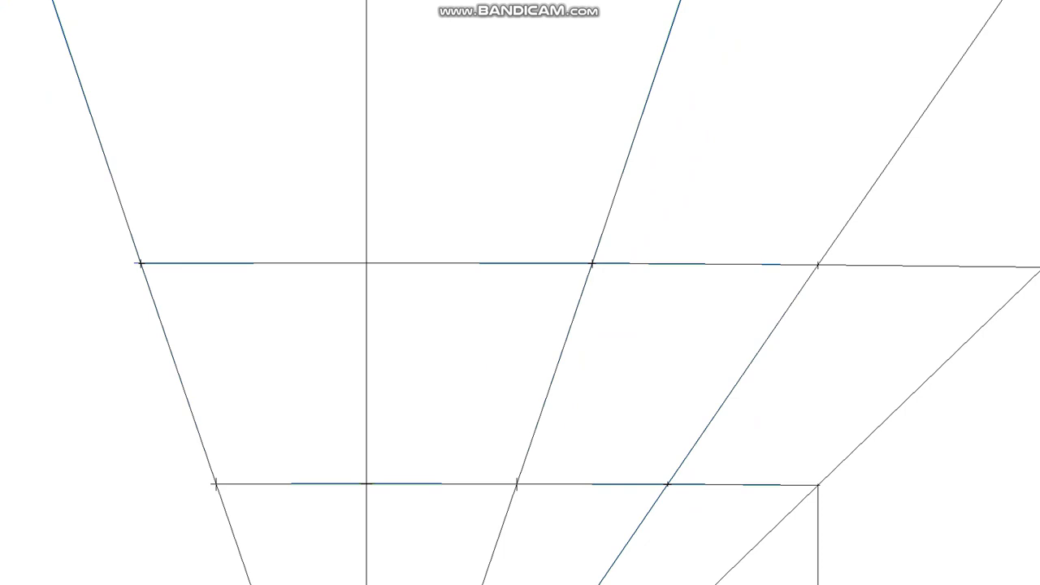
- Inspect closely where the vertical axis crosses the widest full horizontal row of the overlapping grid
scroll(352, 272, "up", 8)
scroll(346, 274, "up", 1)
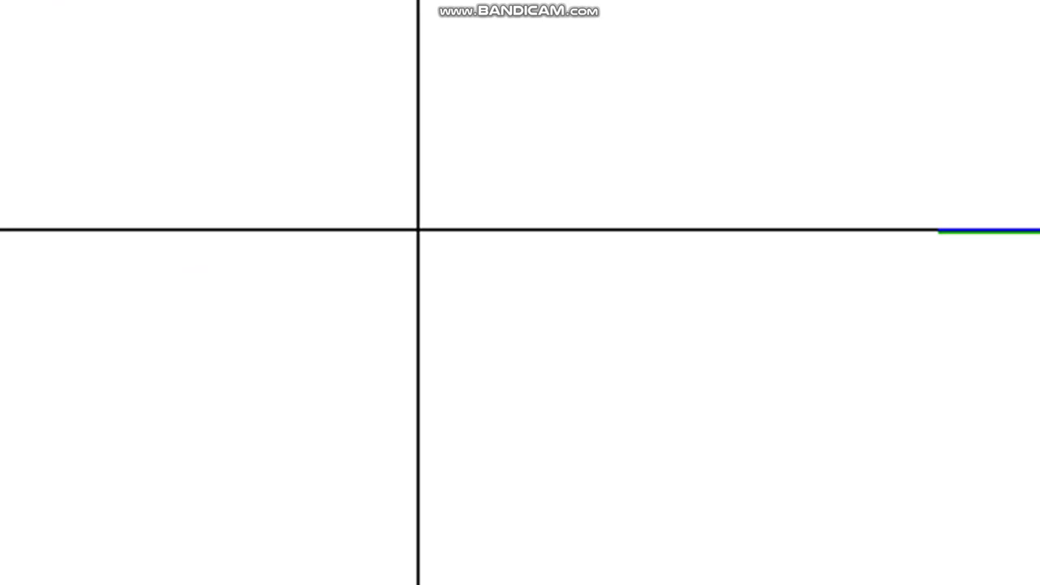
scroll(455, 244, "down", 8)
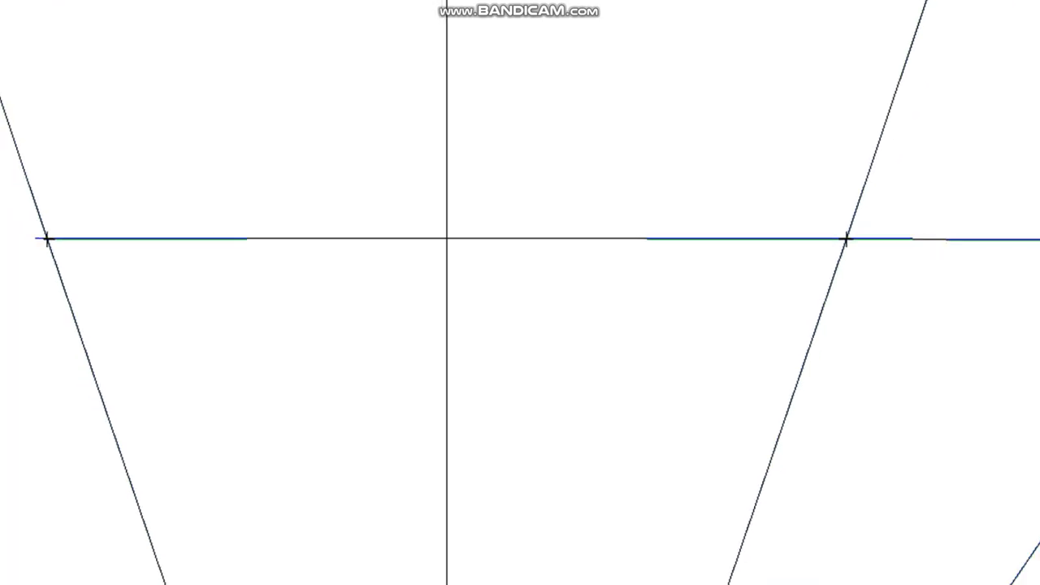
scroll(467, 246, "down", 1)
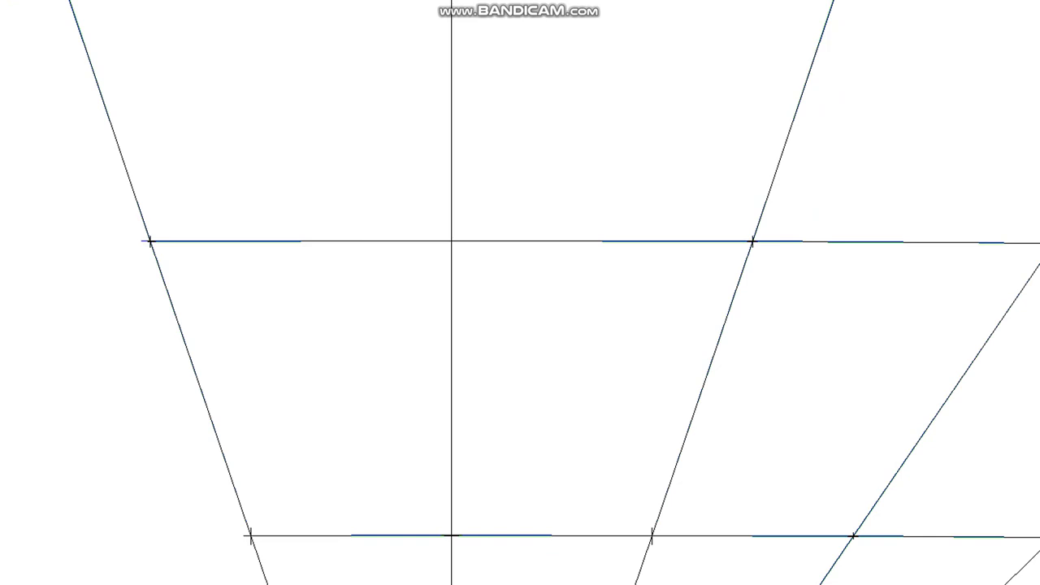
scroll(505, 268, "down", 1)
scroll(528, 302, "up", 1)
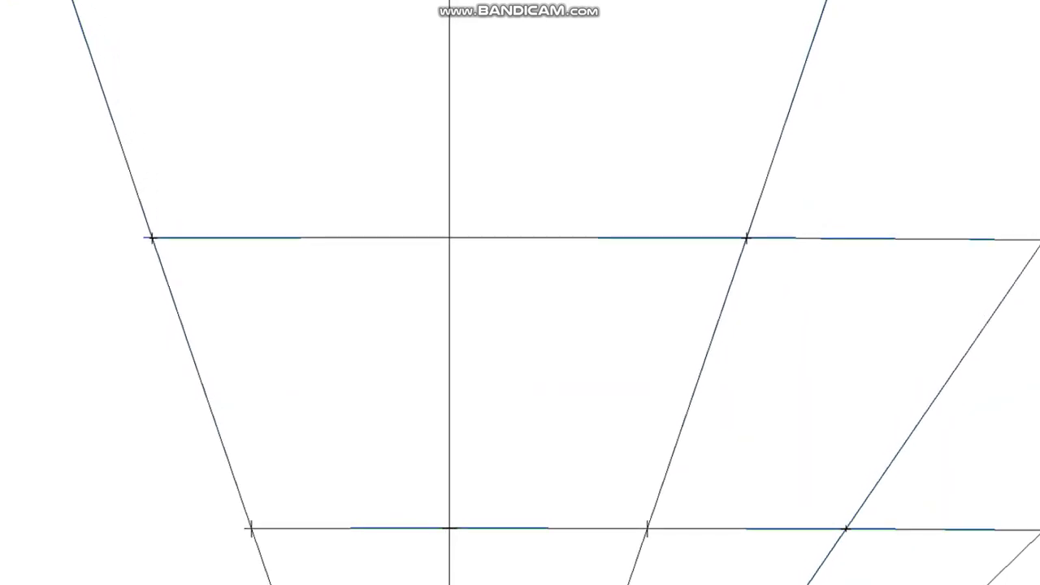
- Inspect closely the corner where the horizontal row, the diagonal edge and the vertical post meet
left_click_drag(749, 296, 296, 293)
left_click_drag(618, 294, 439, 291)
scroll(730, 246, "up", 8)
scroll(709, 251, "up", 2)
scroll(699, 256, "down", 6)
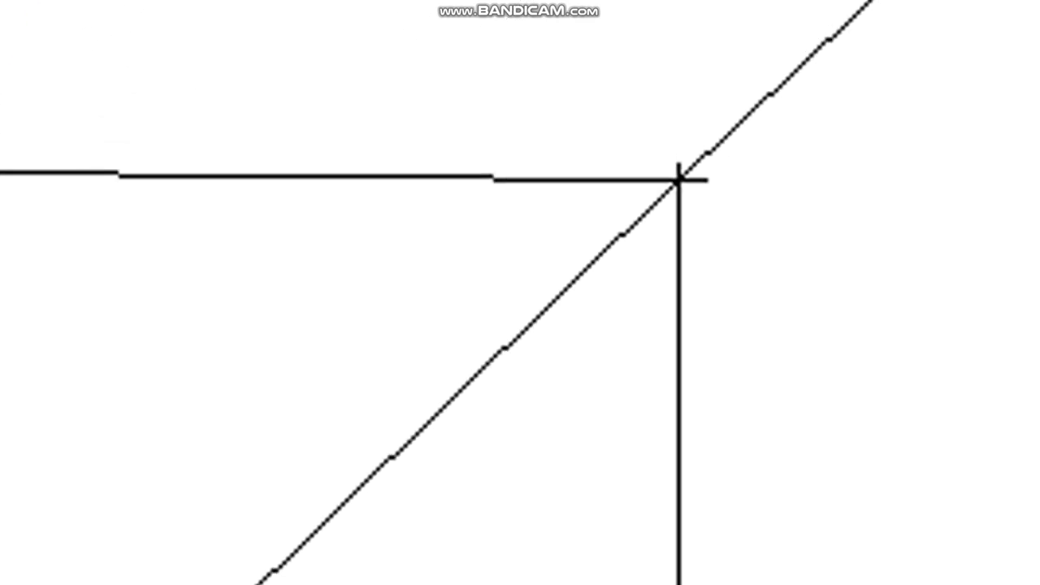
scroll(690, 244, "down", 6)
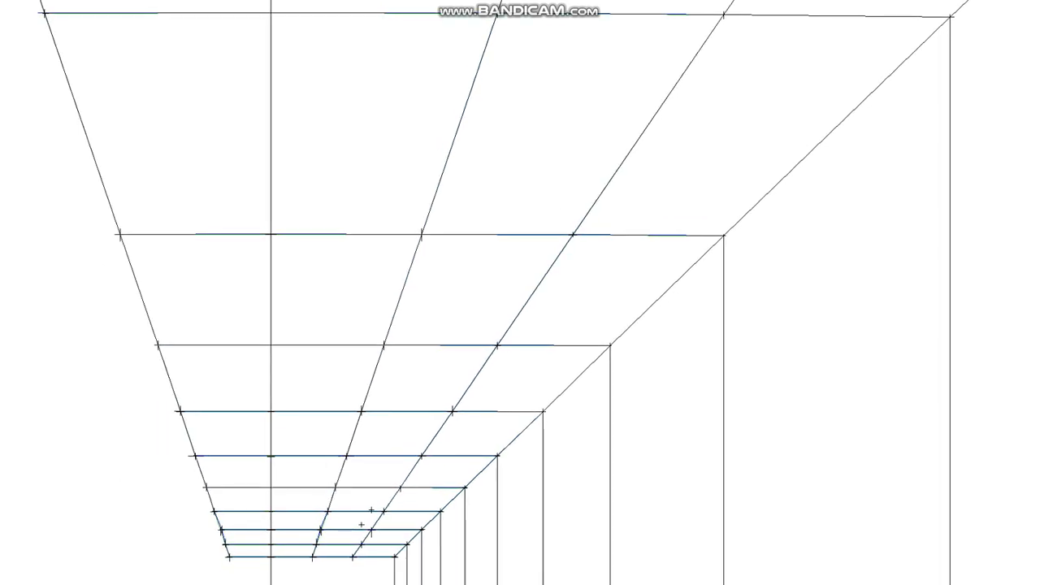
- Examine the grid rows down to the smallest far rows, comparing the blue and green lines at their cross marks
left_click_drag(690, 244, 687, 436)
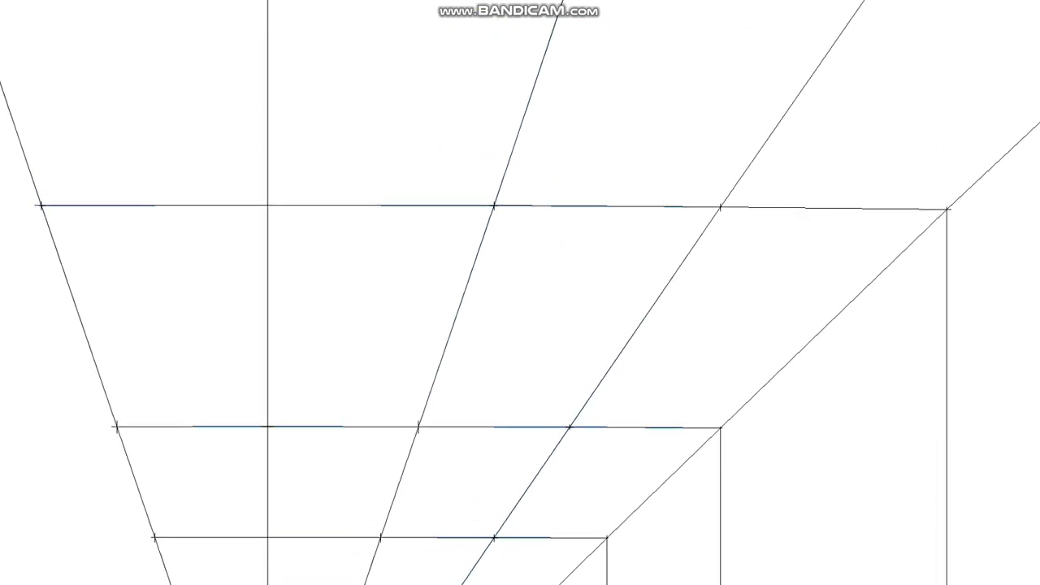
left_click_drag(687, 244, 682, 274)
left_click_drag(292, 560, 394, 231)
left_click_drag(394, 505, 398, 426)
scroll(398, 427, "up", 1)
scroll(413, 377, "up", 5)
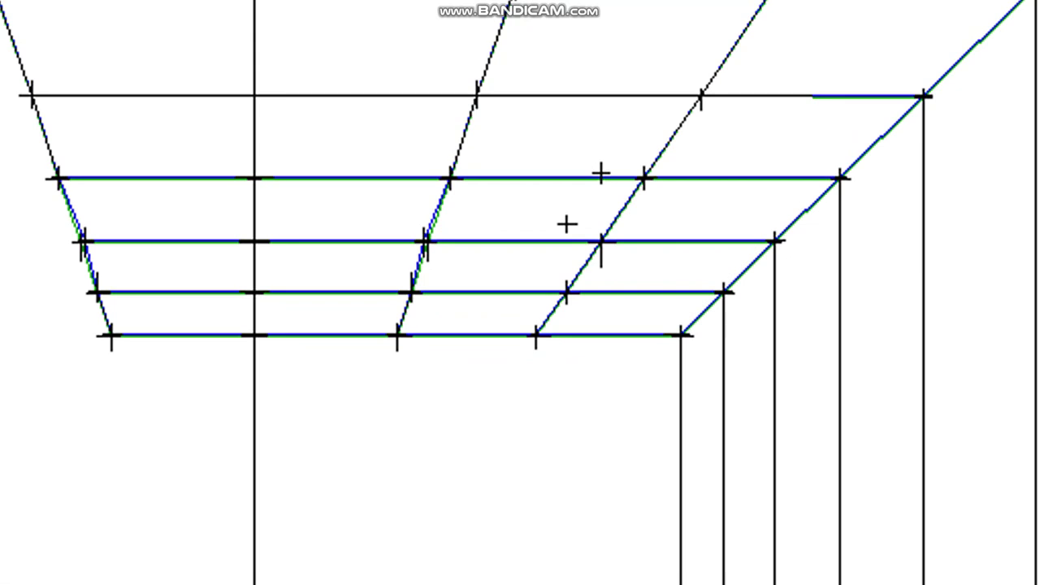
- Follow the sloping baseline outward from the far rows past the outermost vertical post, checking the line overlap
left_click_drag(413, 378, 411, 223)
left_click_drag(253, 573, 247, 302)
mouse_move(873, 487)
left_mouse_down()
mouse_move(417, 426)
mouse_move(338, 405)
left_mouse_up()
mouse_move(910, 455)
left_mouse_down()
mouse_move(418, 333)
mouse_move(359, 337)
left_mouse_up()
left_click_drag(772, 442, 398, 366)
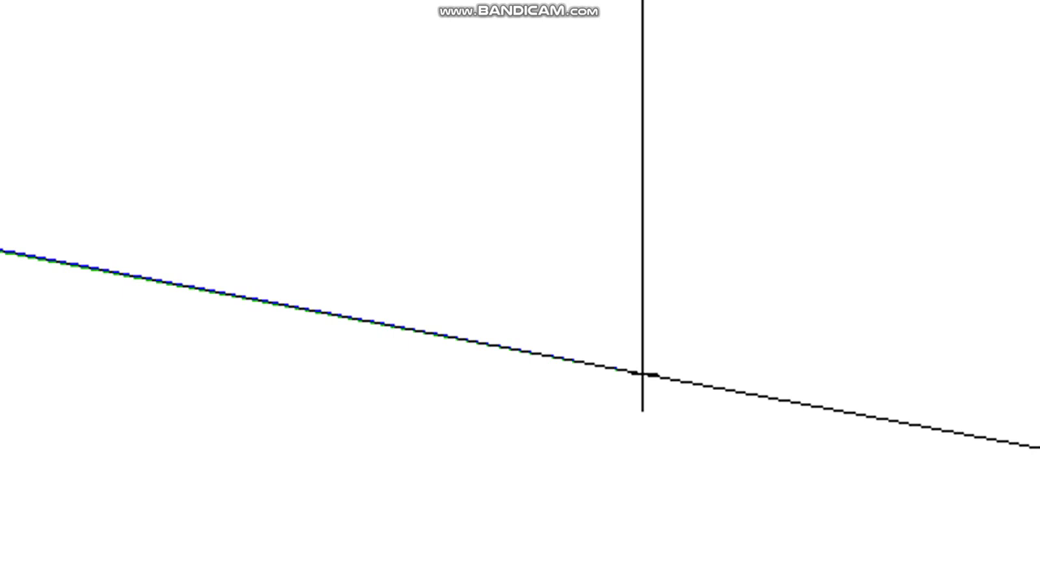
left_click_drag(642, 374, 215, 272)
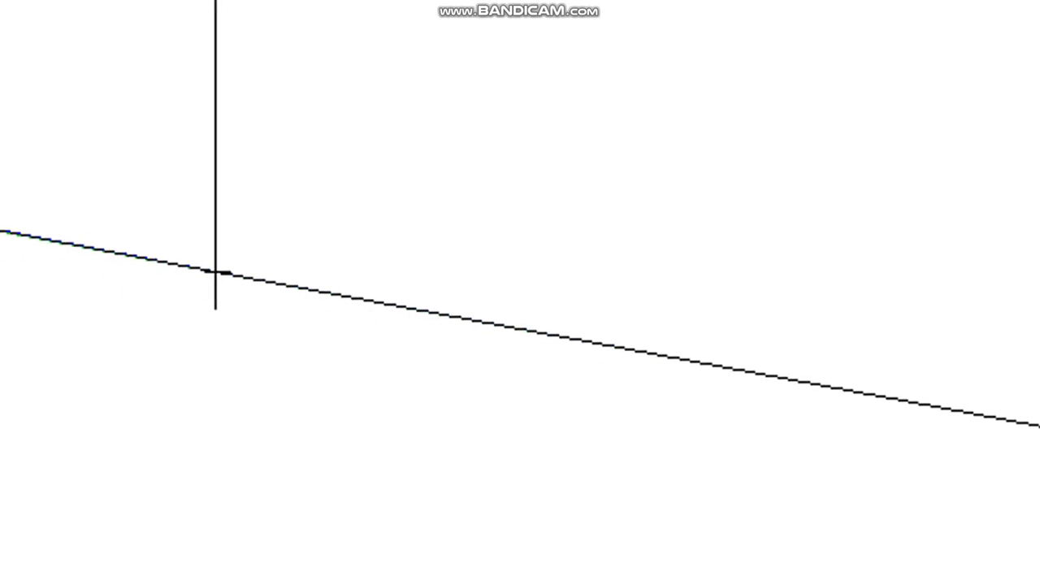
left_click_drag(642, 349, 244, 327)
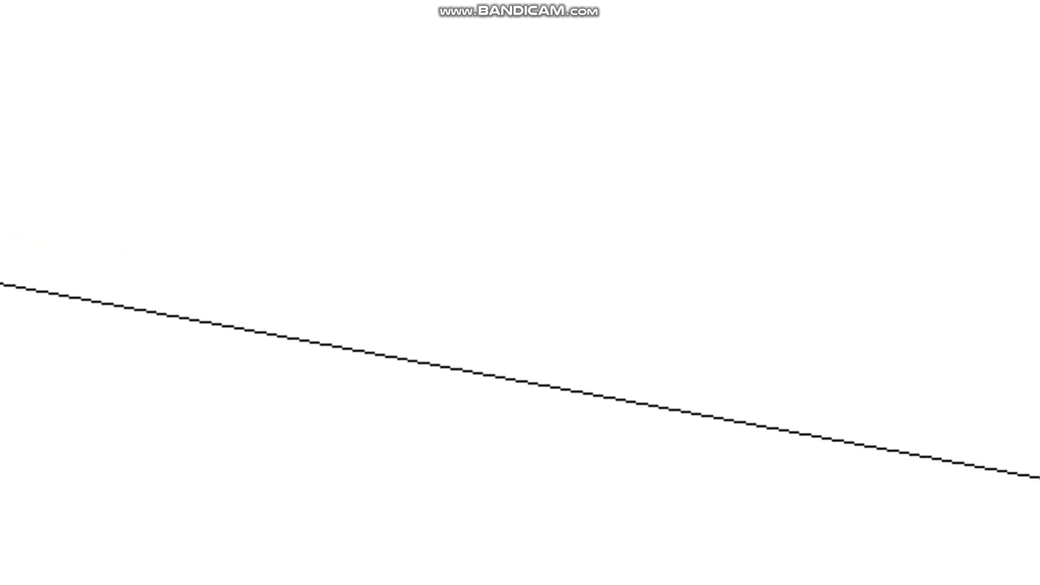
- Trace the sloping baseline back past the vertical posts to its far end, comparing the blue and green lines
mouse_move(325, 292)
left_mouse_down()
mouse_move(664, 355)
mouse_move(876, 410)
left_mouse_up()
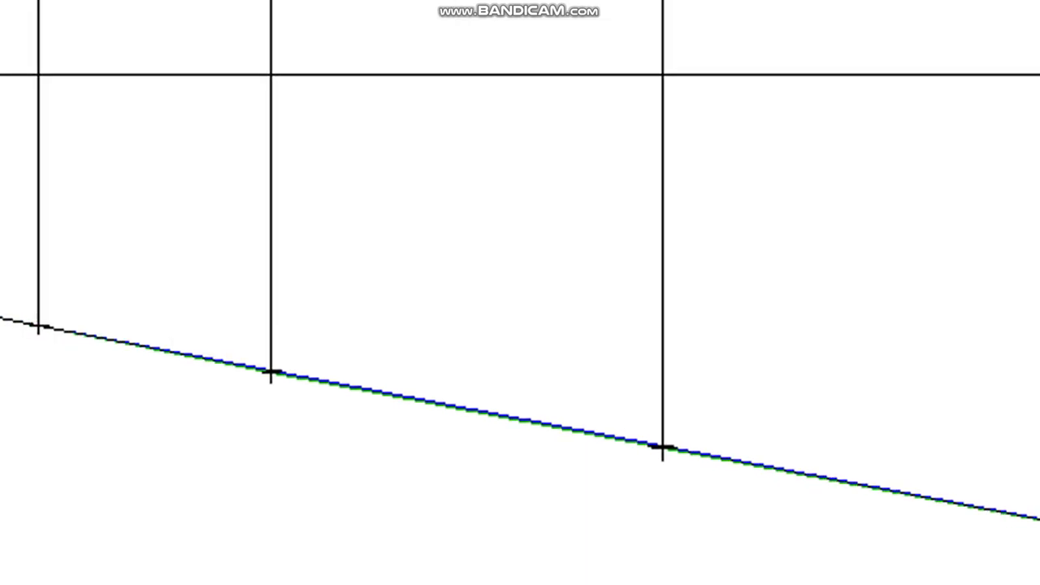
mouse_move(325, 292)
left_mouse_down()
mouse_move(582, 352)
mouse_move(655, 362)
mouse_move(335, 292)
mouse_move(728, 356)
left_mouse_up()
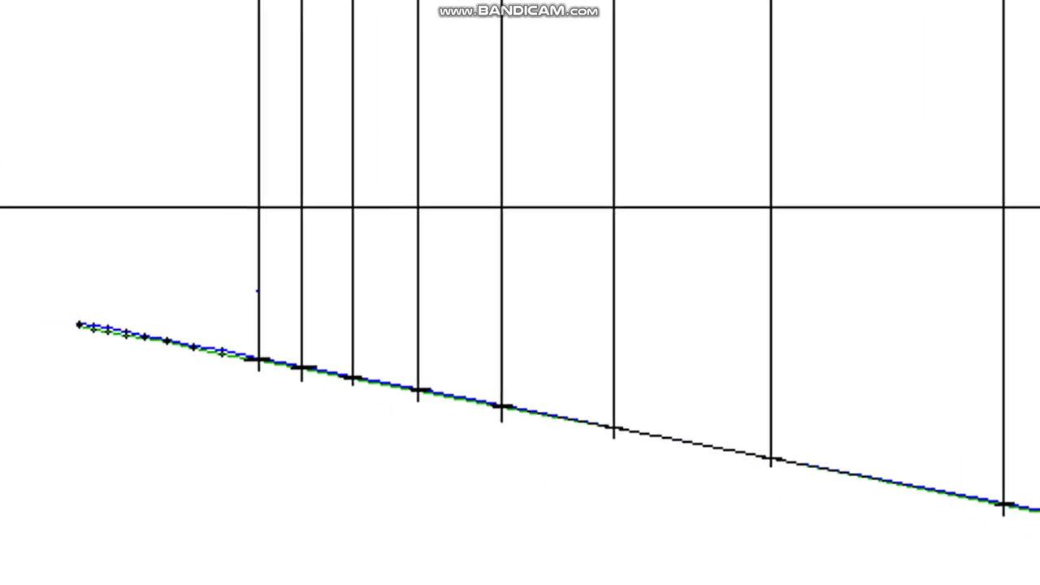
left_click_drag(325, 292, 494, 298)
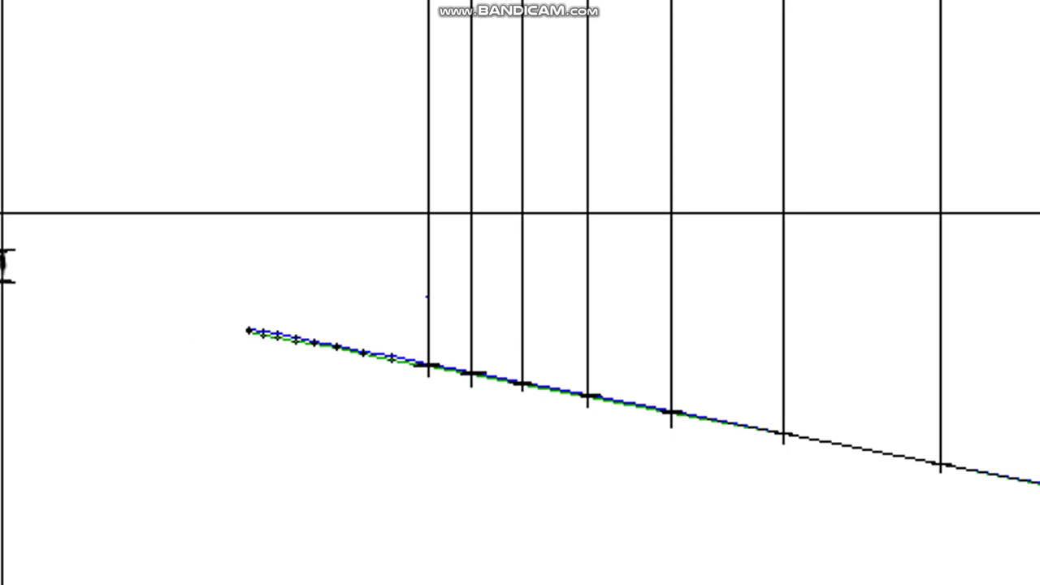
- Inspect closely the small marked figure on the vertical axis just below the horizon line
mouse_move(357, 276)
left_mouse_down()
mouse_move(644, 301)
mouse_move(662, 328)
mouse_move(688, 321)
left_mouse_up()
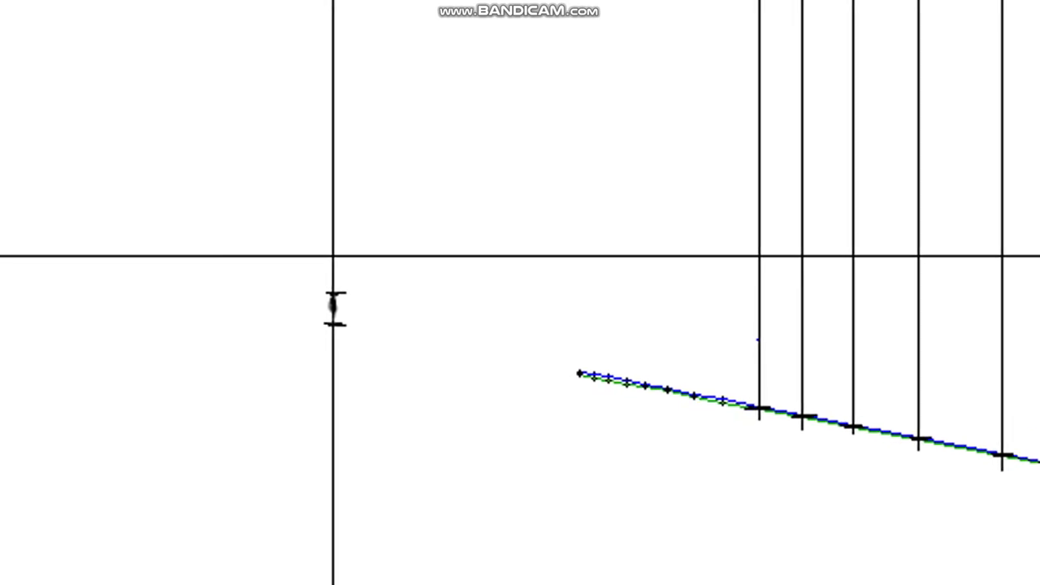
left_click_drag(333, 309, 323, 284)
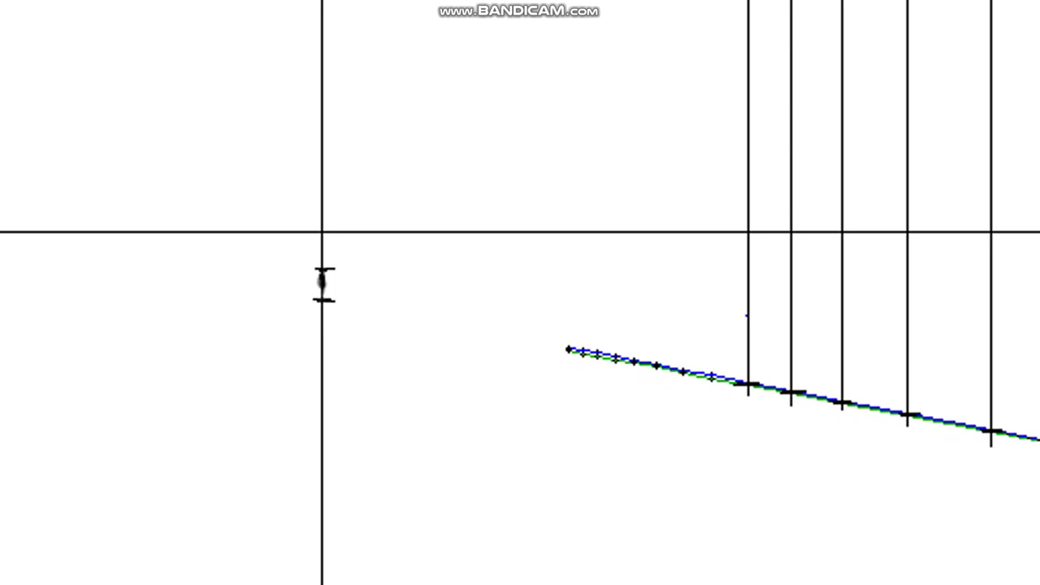
left_click_drag(310, 276, 436, 273)
scroll(436, 273, "up", 6)
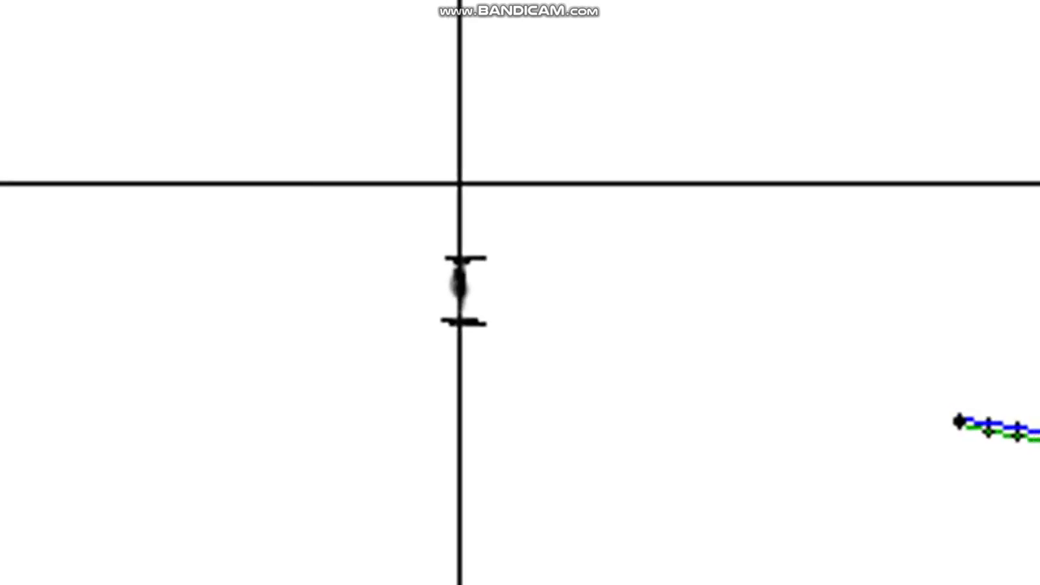
- Examine how the far grid rows, vertical posts and sloping baseline relate to the small marked figure and the horizon line
scroll(433, 277, "up", 3)
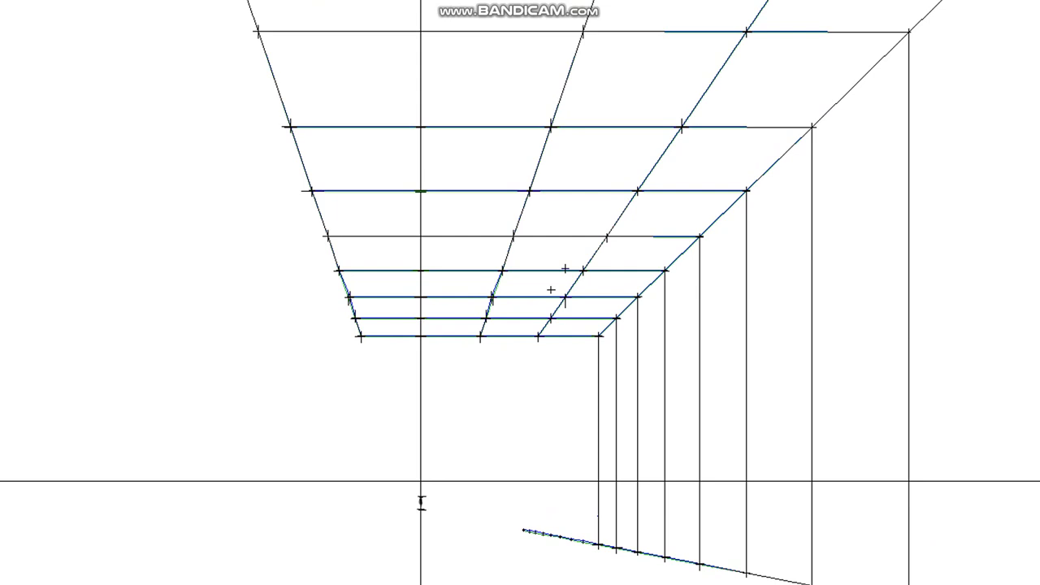
scroll(466, 481, "down", 2)
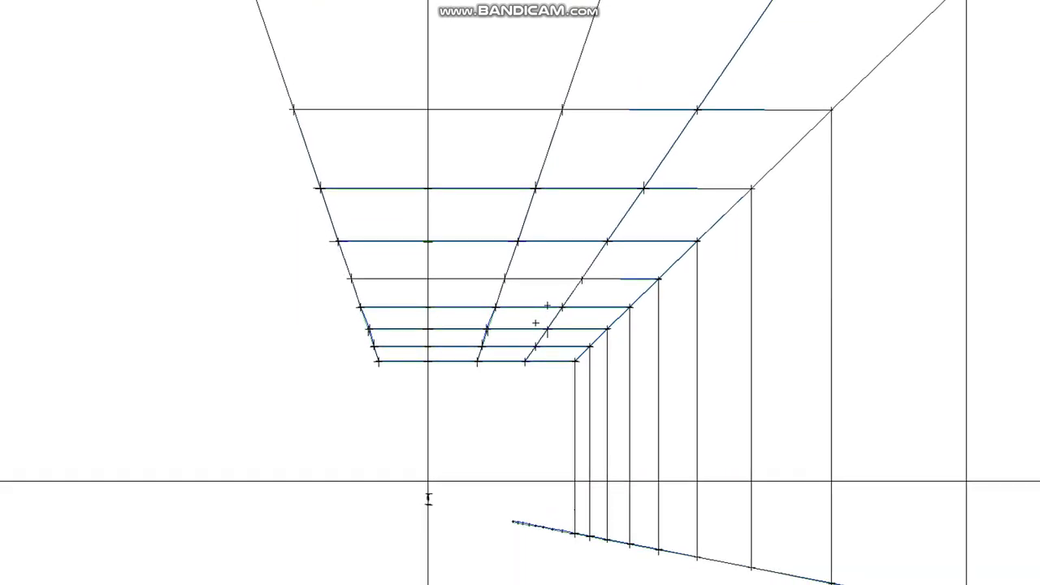
left_click_drag(466, 481, 458, 376)
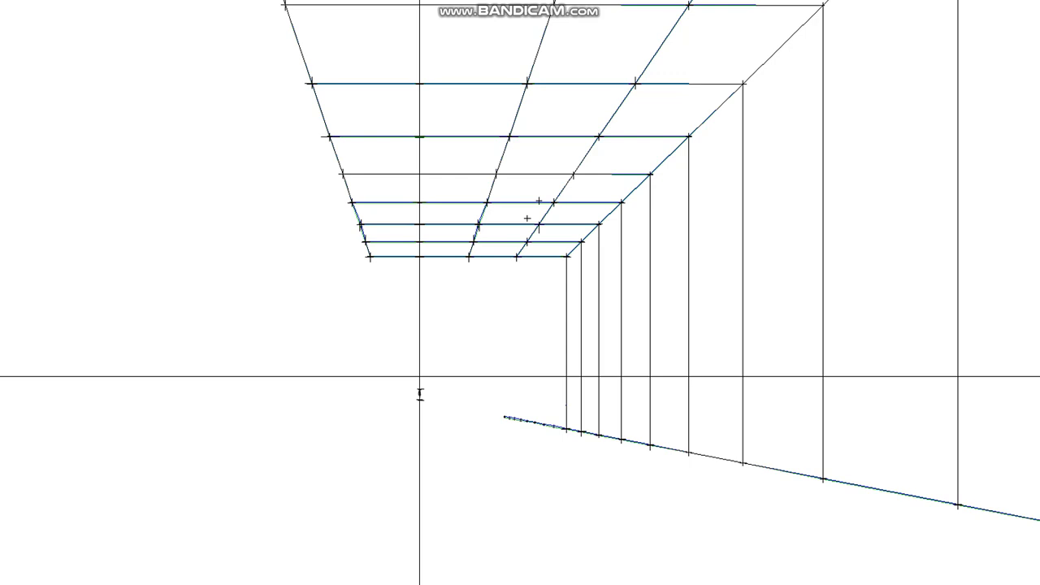
scroll(426, 396, "up", 3)
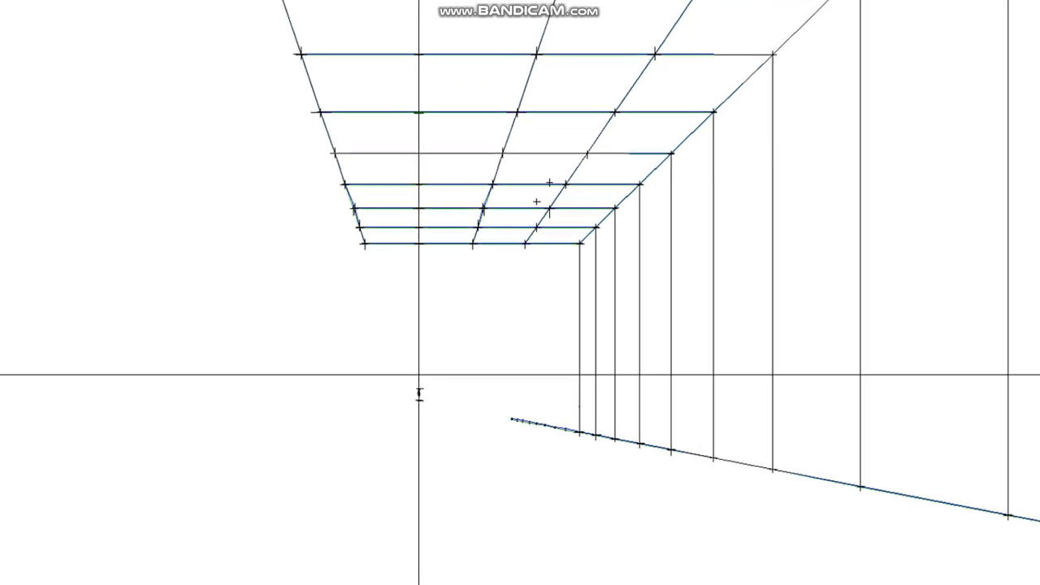
scroll(450, 394, "up", 3)
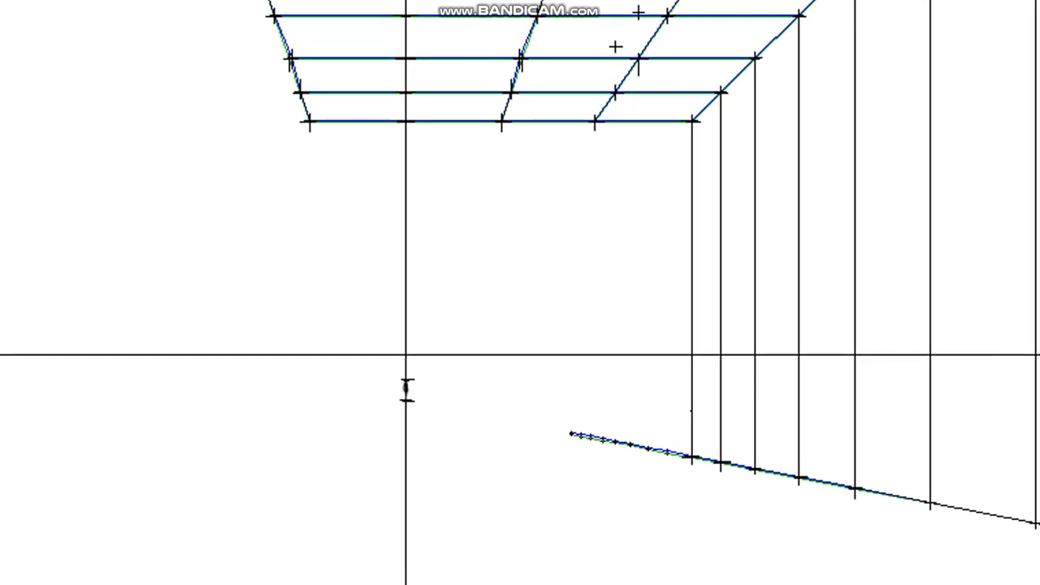
scroll(406, 389, "up", 2)
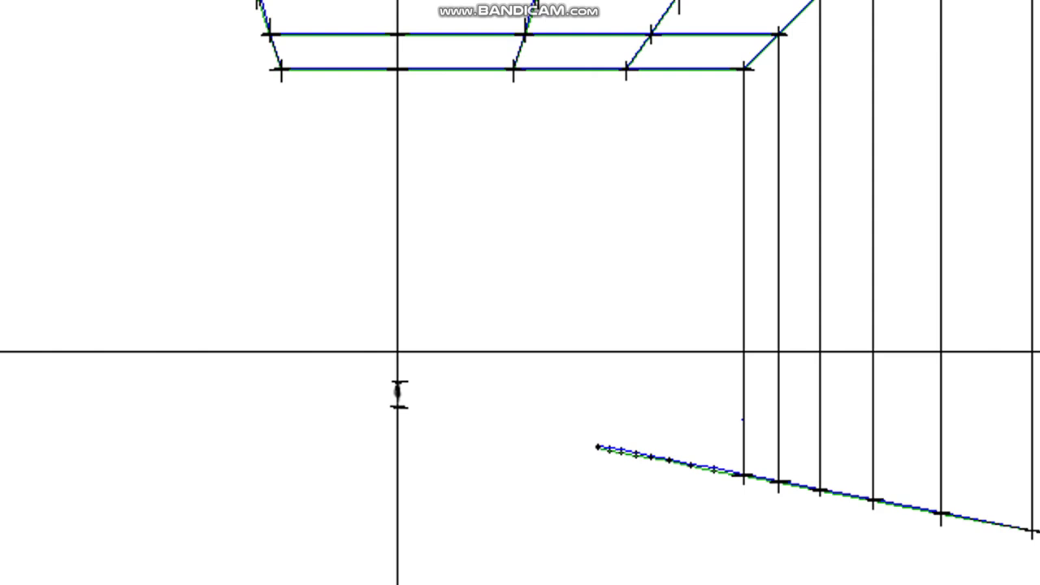
scroll(536, 384, "down", 10)
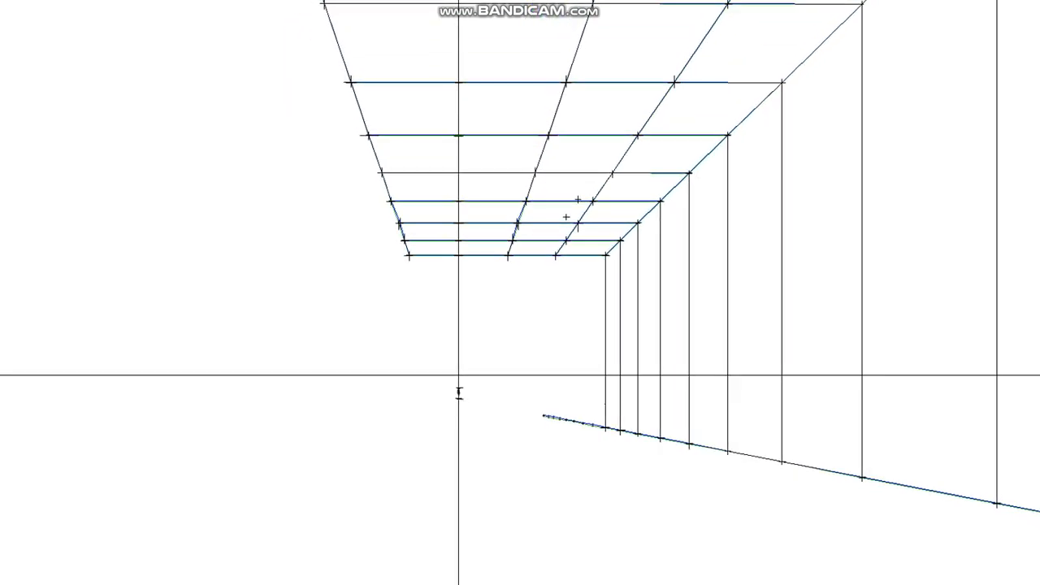